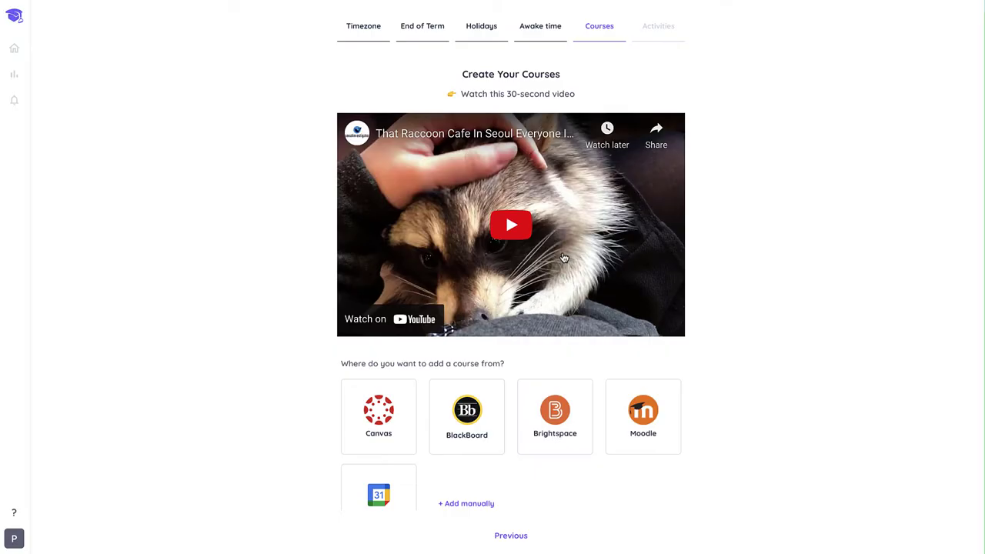
scroll(563, 258, down, 2)
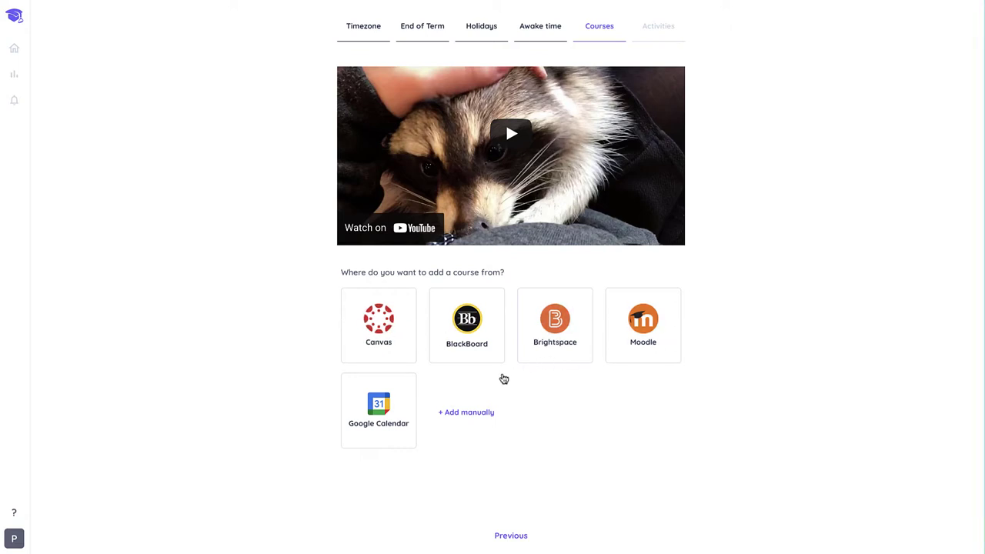
click(478, 414)
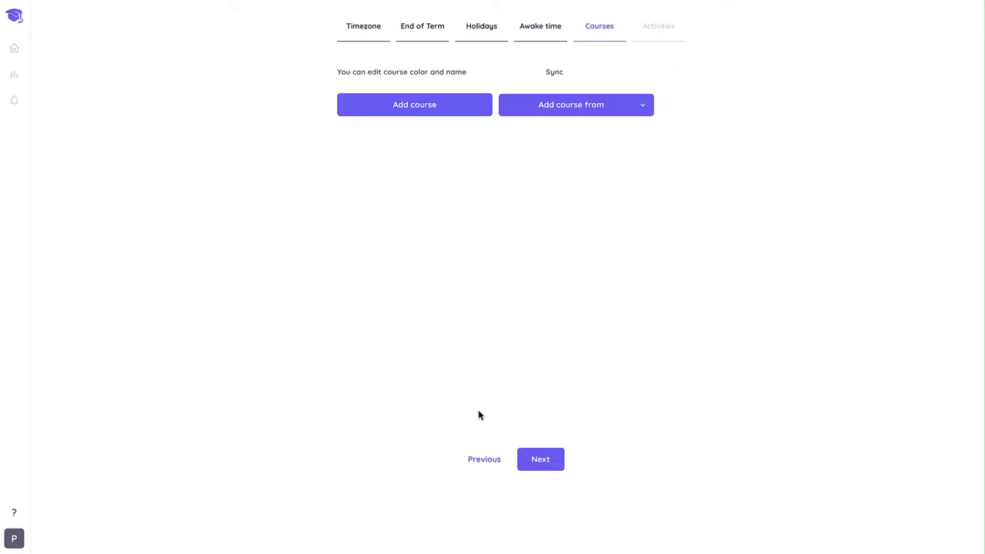
click(450, 108)
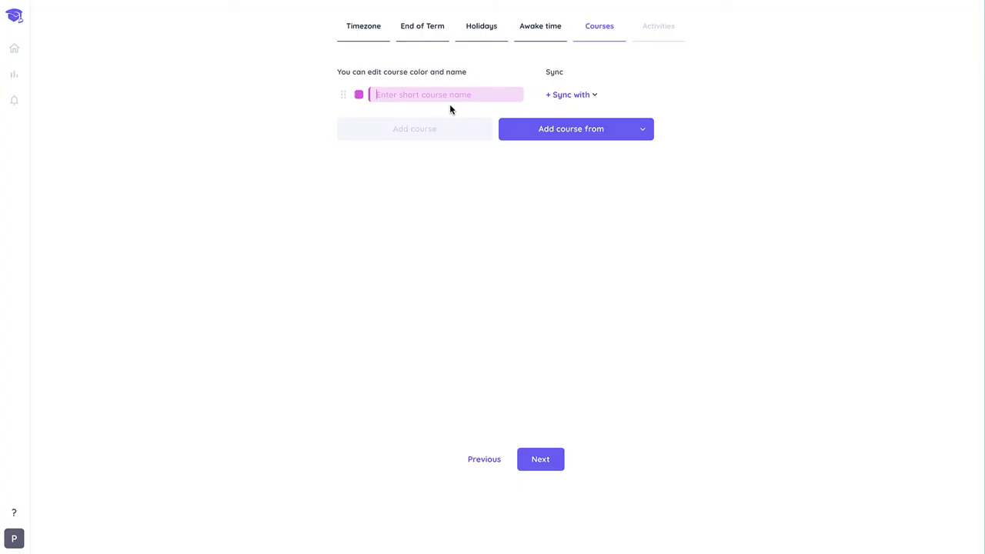
text(Economics)
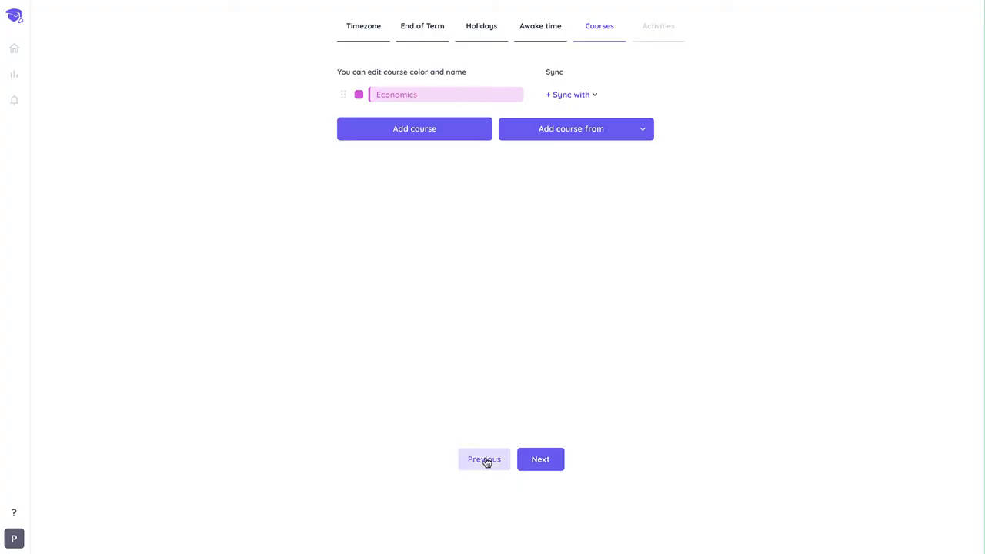
click(484, 460)
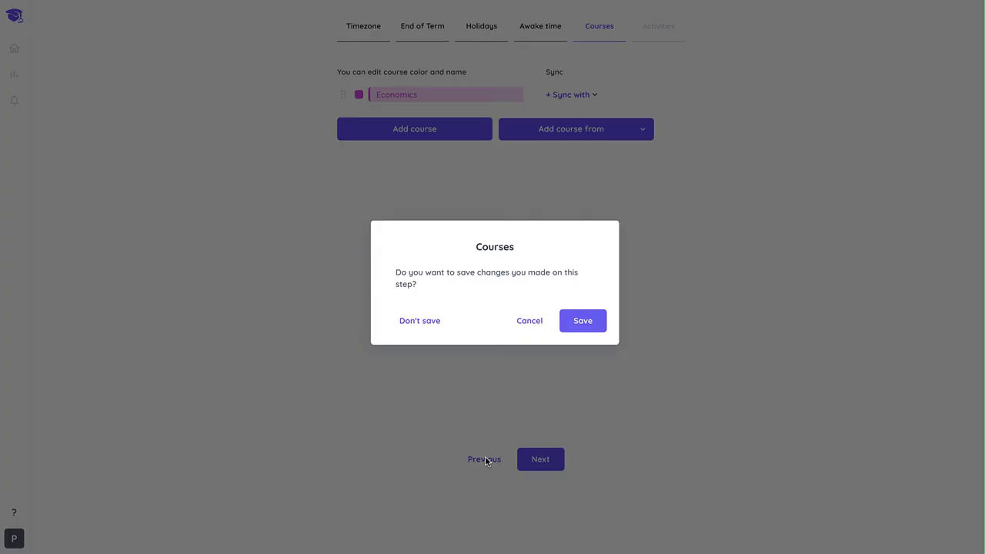
click(433, 325)
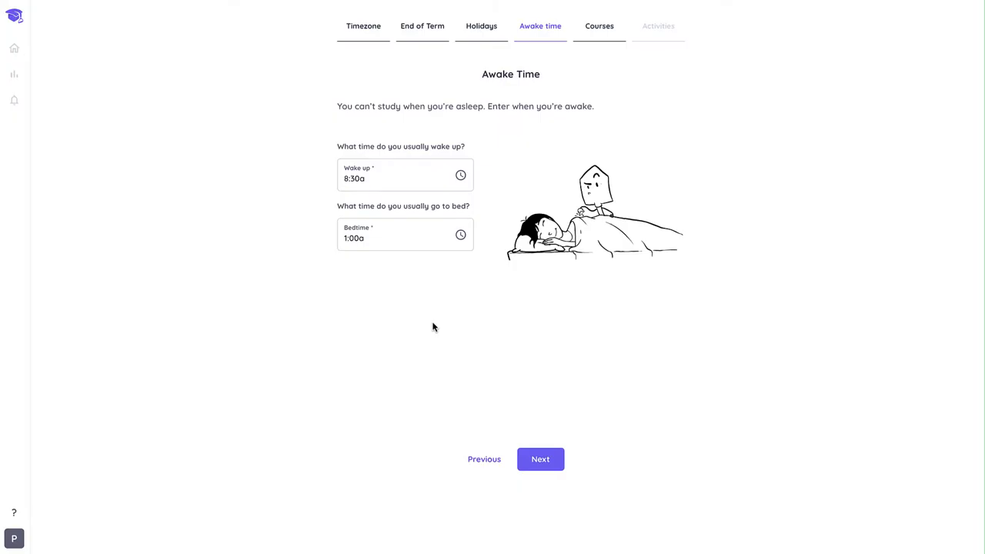
click(540, 459)
Step: Choose Canvas as the course source, review its connection guide, and submit the Canvas calendar feed link
scroll(543, 446, down, 2)
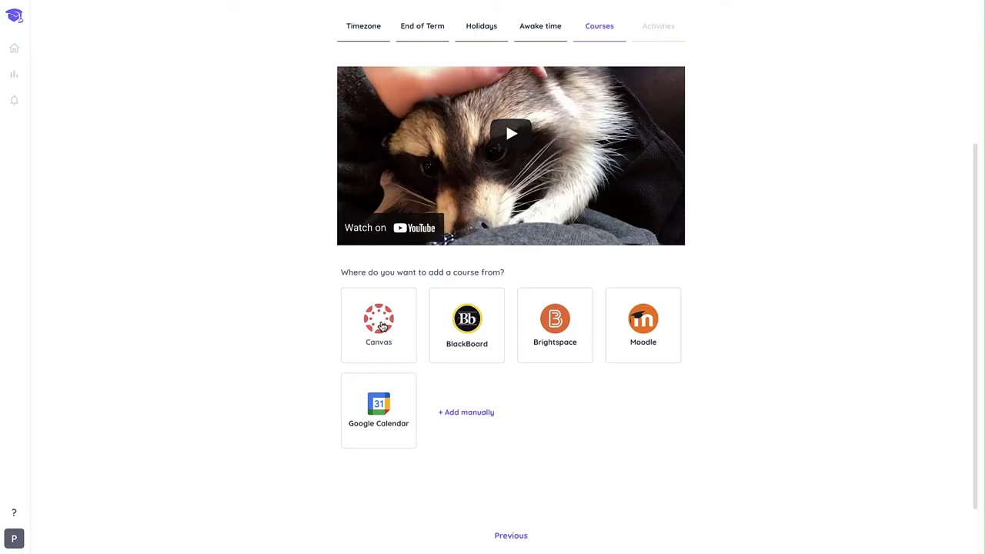
click(381, 326)
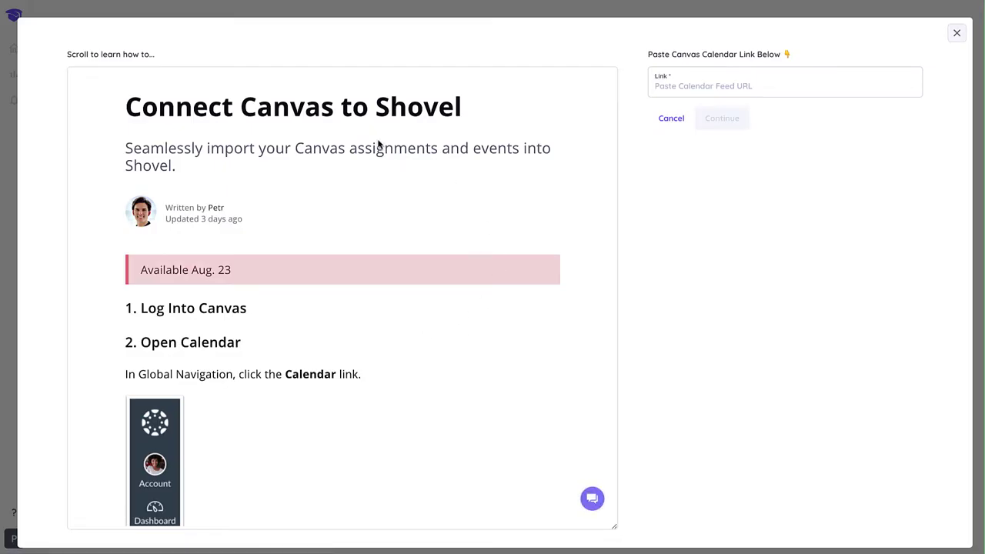
scroll(358, 277, down, 8)
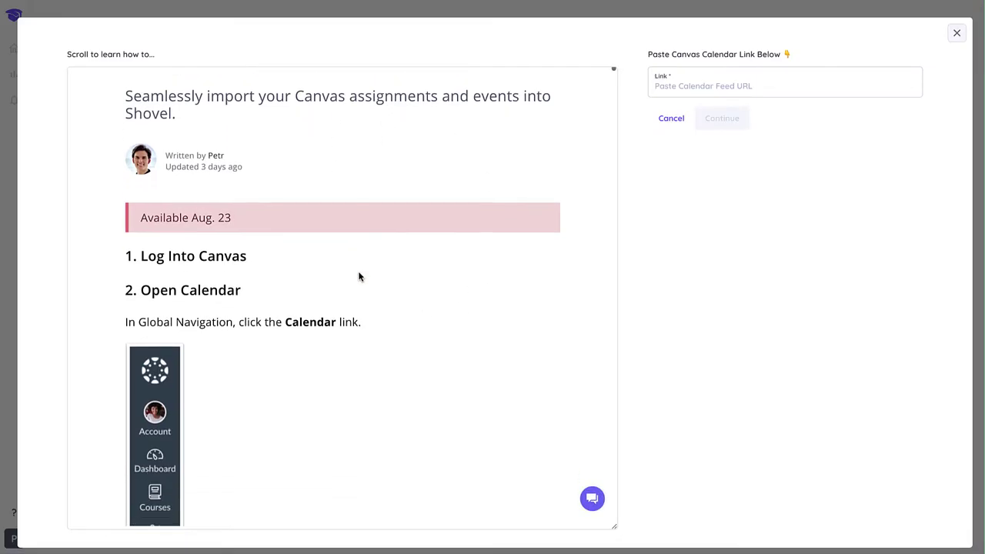
scroll(359, 277, down, 5)
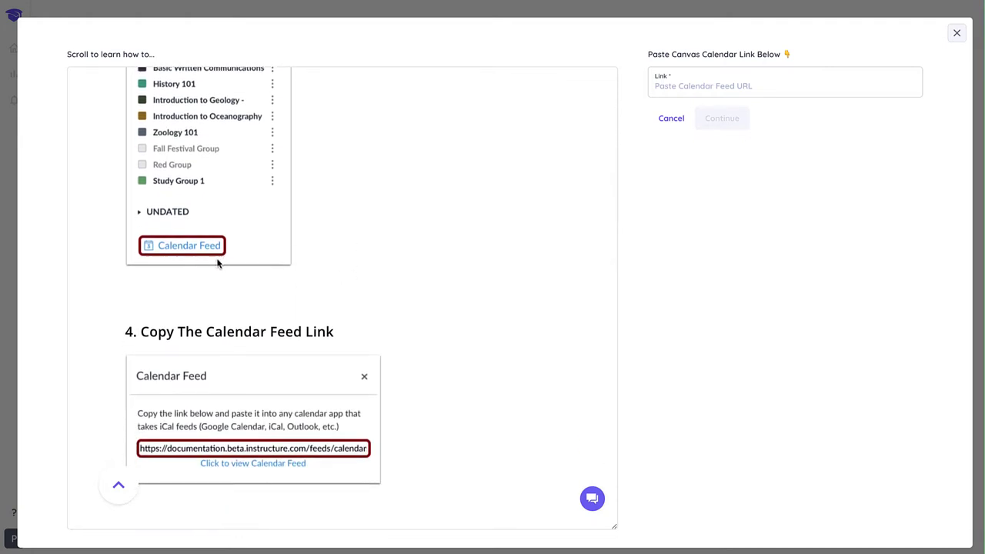
scroll(325, 314, down, 3)
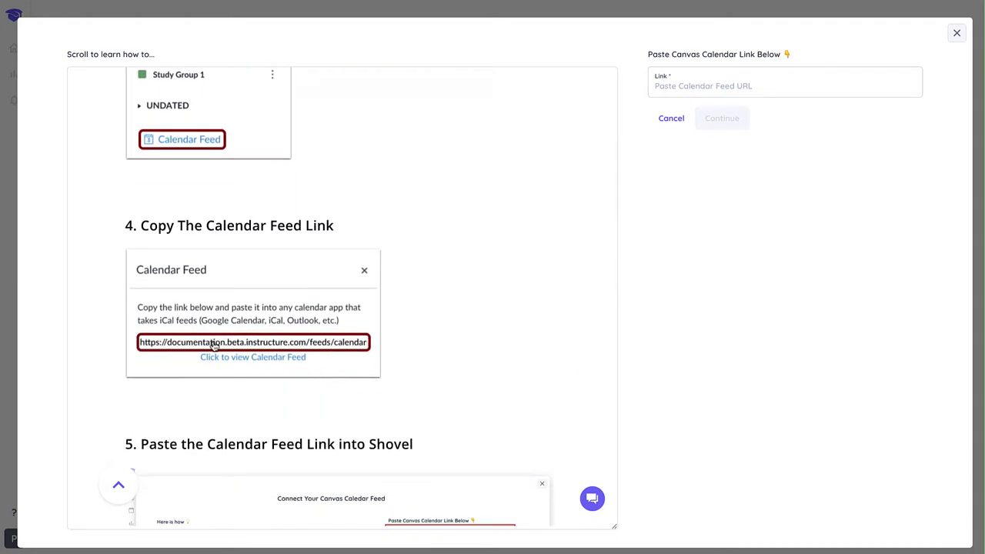
click(708, 87)
key(ctrl+v)
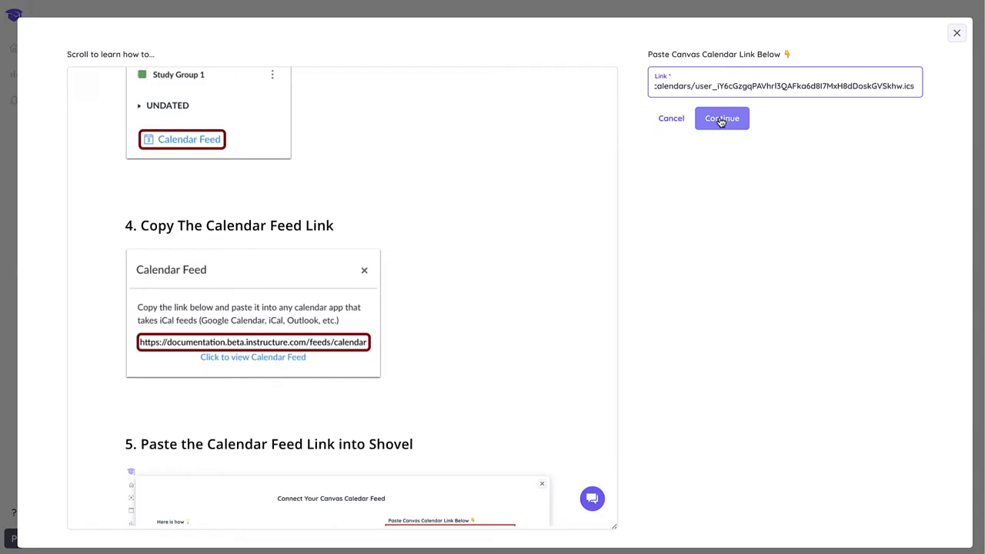
click(720, 118)
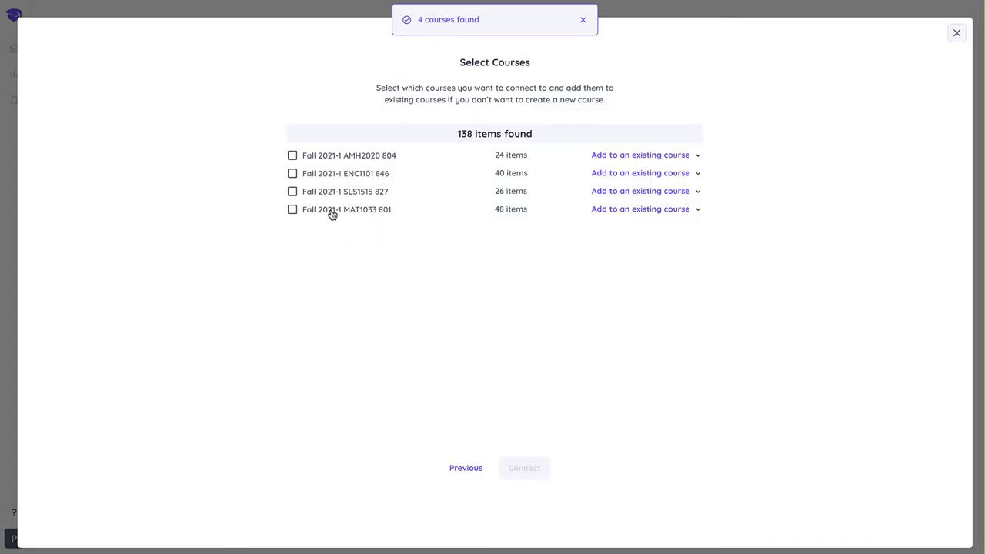
Step: Select all four Fall 2021-1 courses (AMH2020 804, ENC1101 846, SLS1515 827, MAT1033 801) and connect them as new courses
click(292, 157)
click(292, 174)
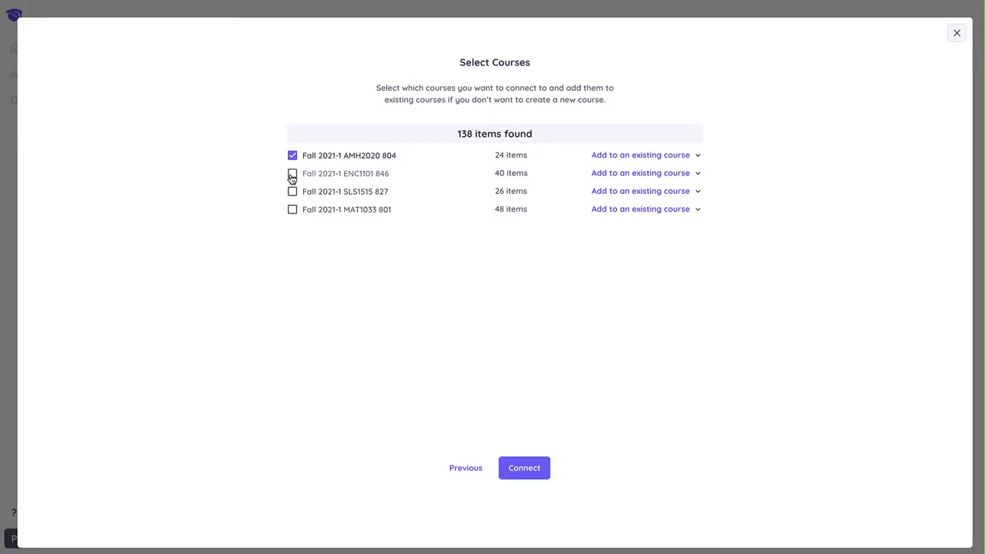
click(293, 192)
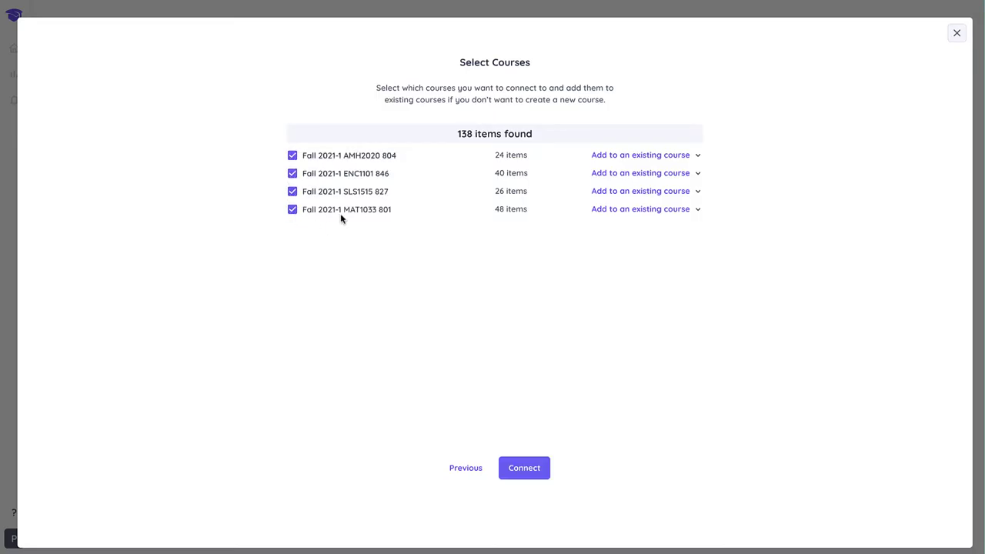
click(528, 469)
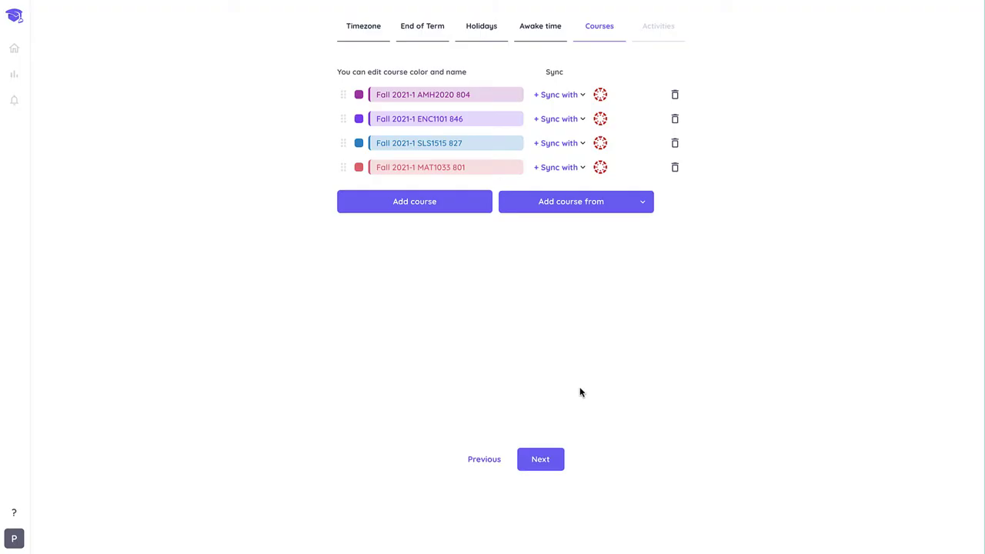
Step: View the available sync sources for the Fall 2021-1 MAT1033 801 course
click(567, 167)
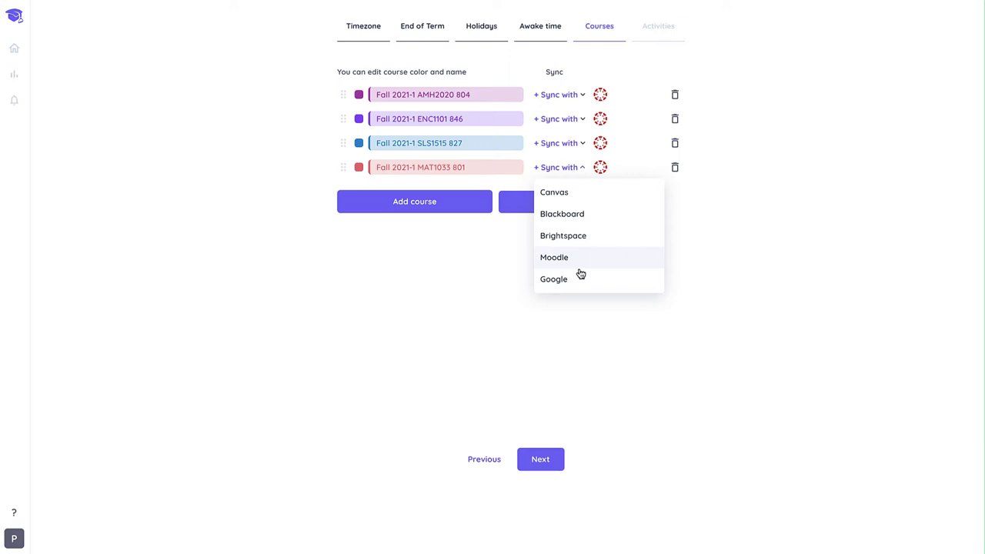
click(495, 327)
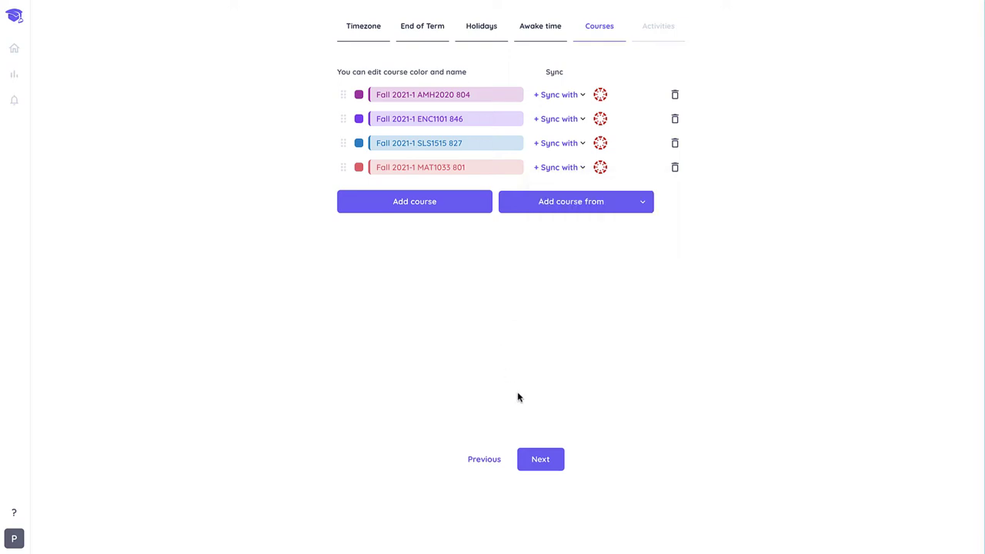
Step: Complete the setup with the imported courses and the suggested activities Meal, Workout and Me Time
click(544, 464)
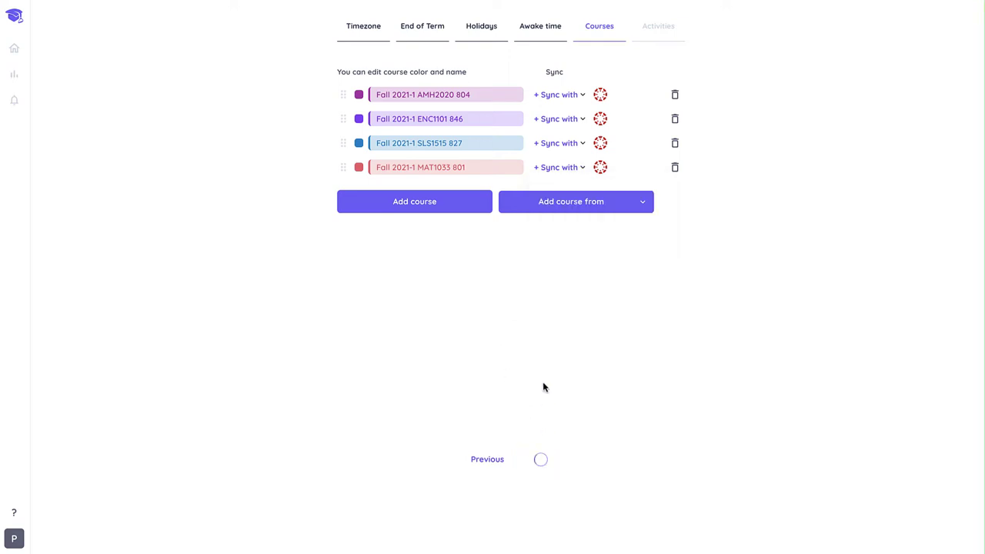
click(540, 459)
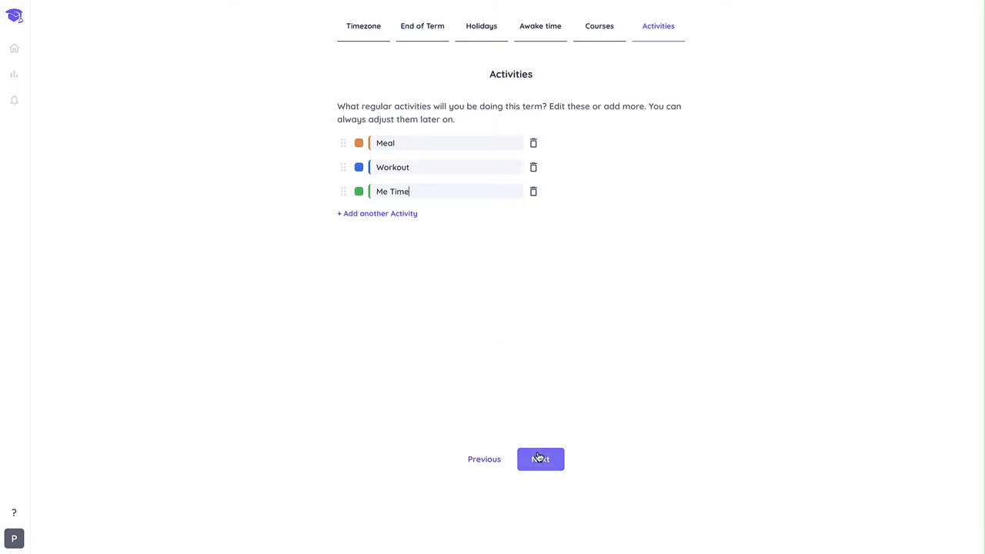
scroll(570, 331, down, 1)
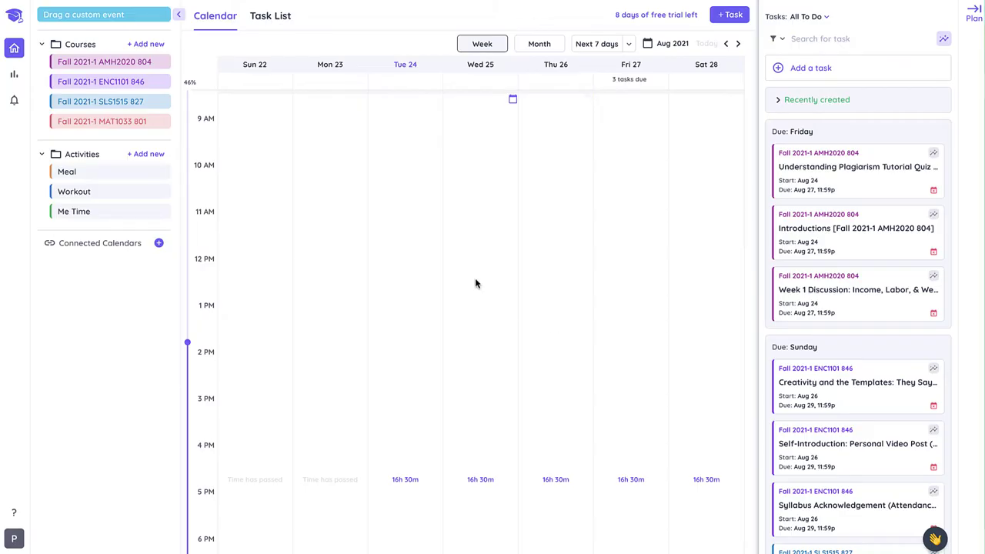
Step: Go to the task list and view the details of the AMH2020 804 Introductions task
click(273, 24)
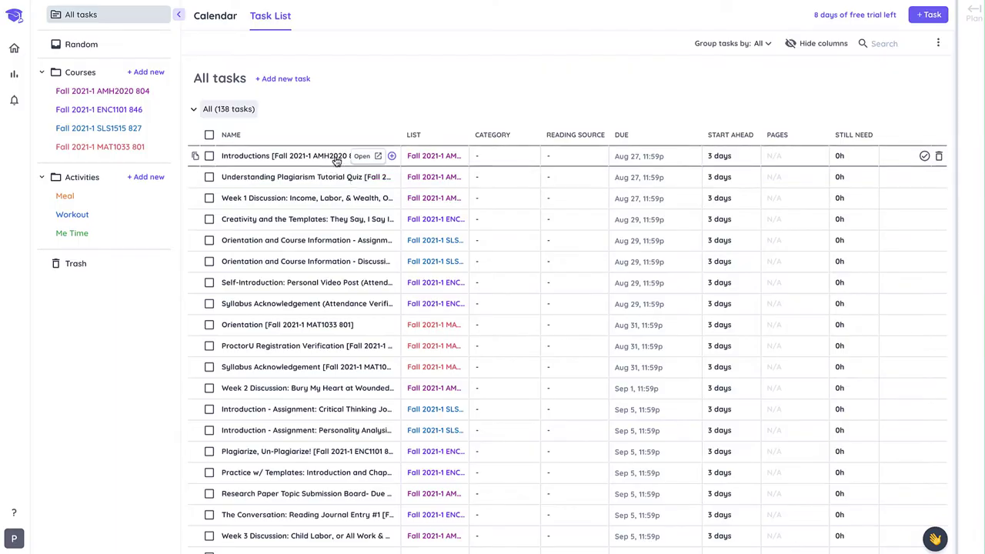
click(361, 156)
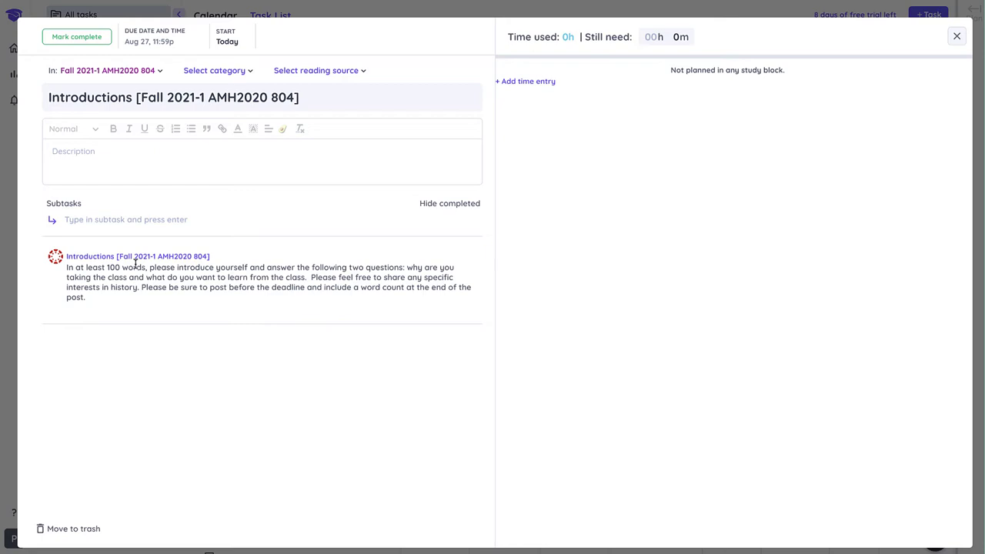
click(958, 38)
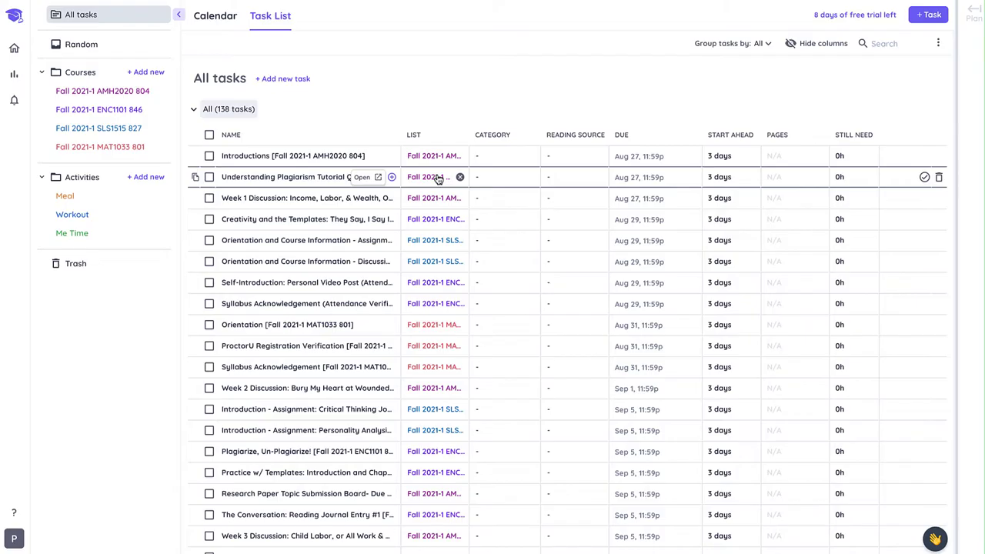
Step: Show only the Fall 2021-1 AMH2020 804 tasks and filter them by "discussion"
click(128, 92)
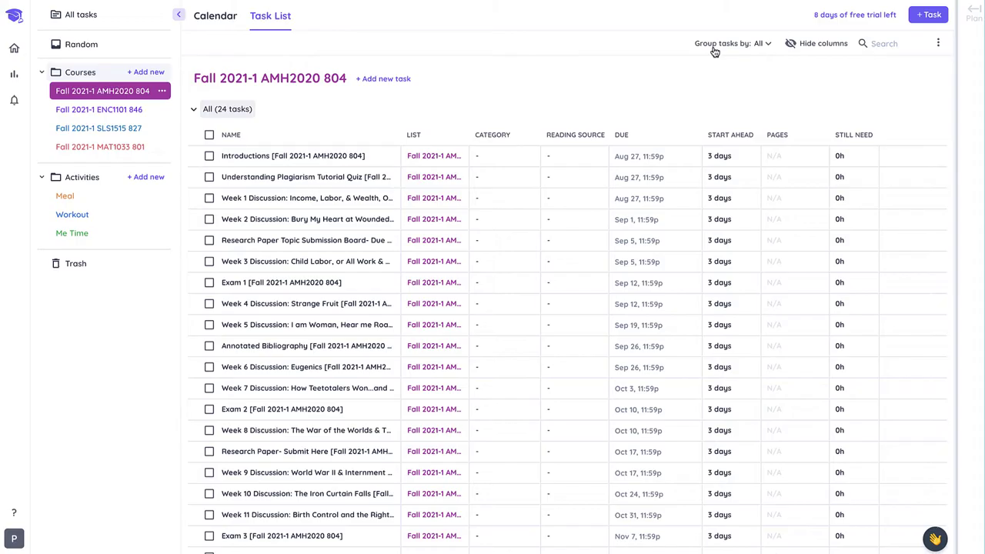
click(769, 48)
click(770, 48)
click(901, 45)
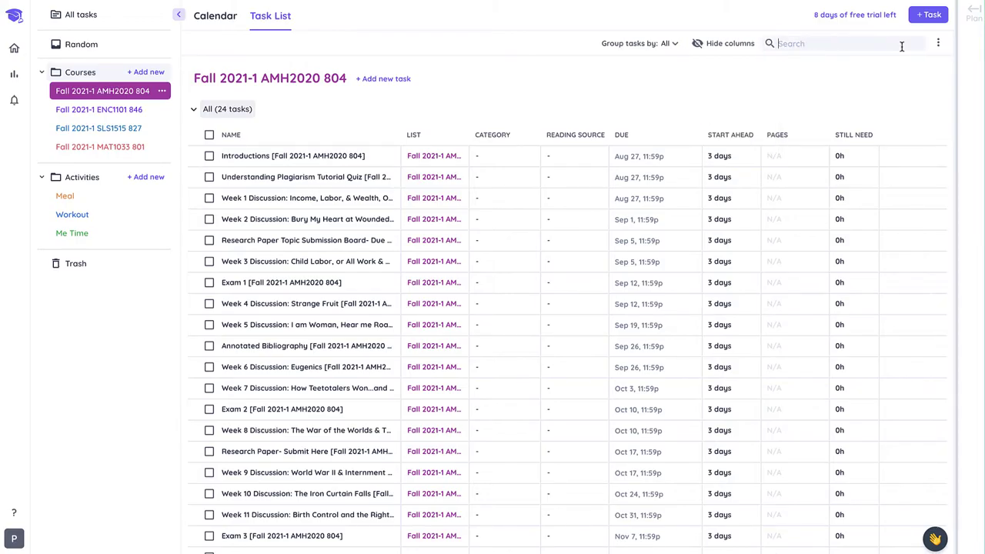
text(discussion)
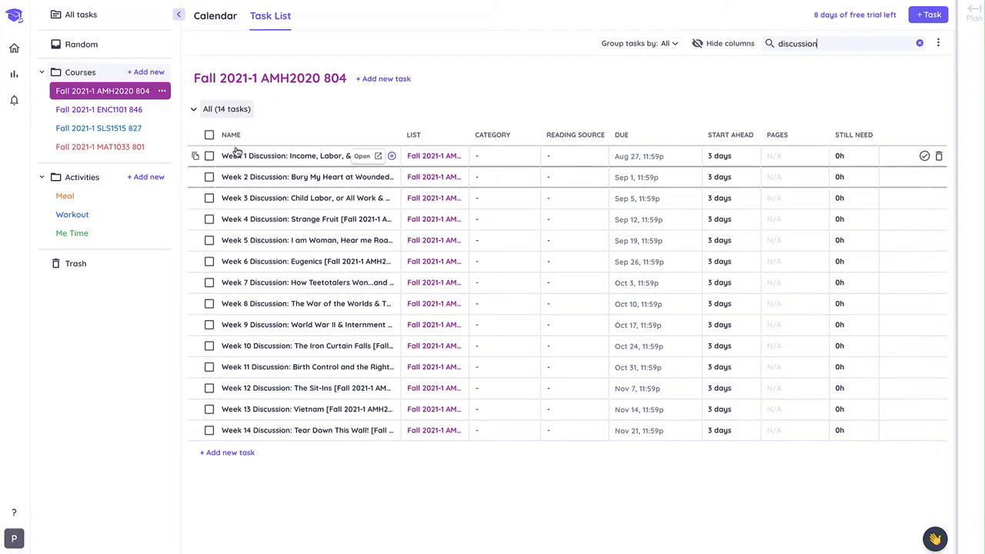
Step: Select all filtered discussion tasks and assign them to a new category named Discussion
click(209, 135)
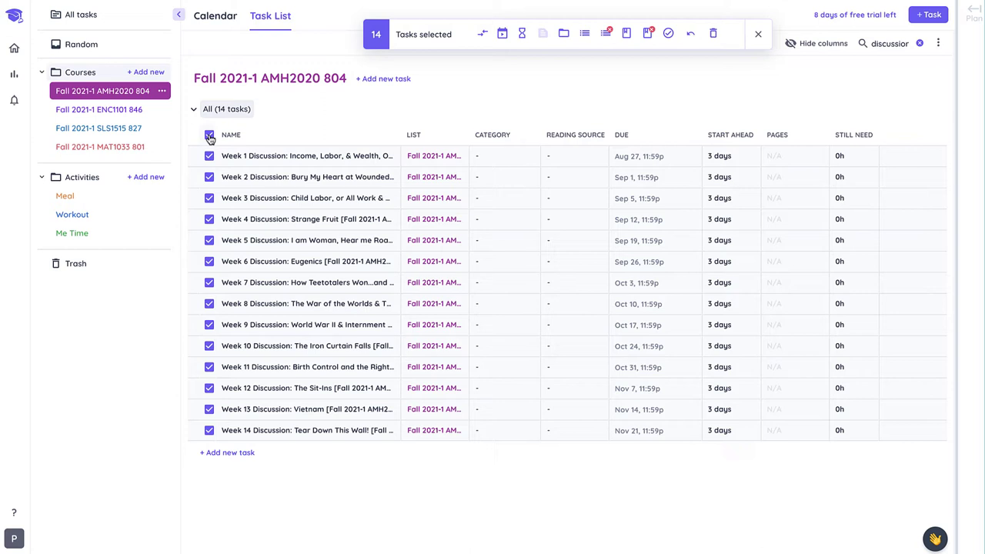
click(584, 35)
click(608, 61)
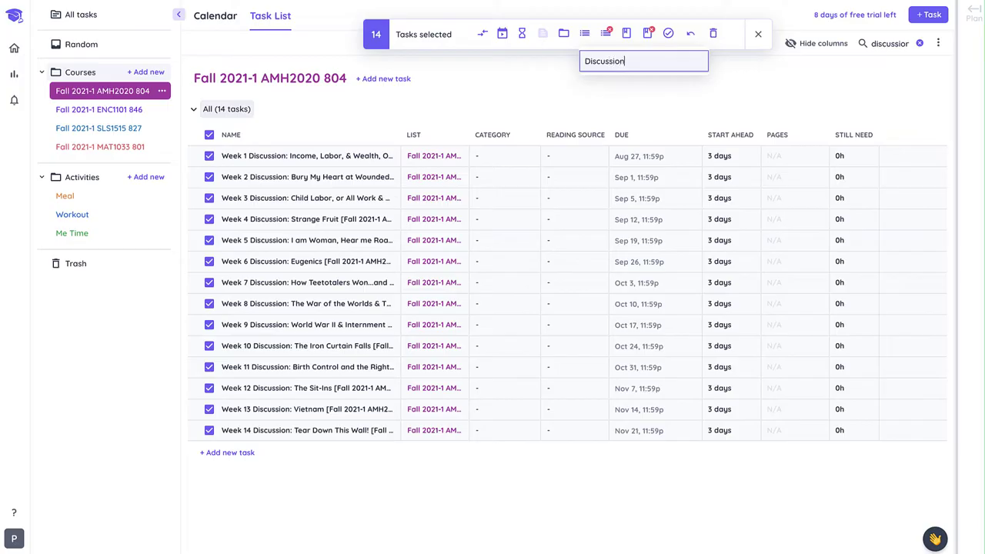
key(Return)
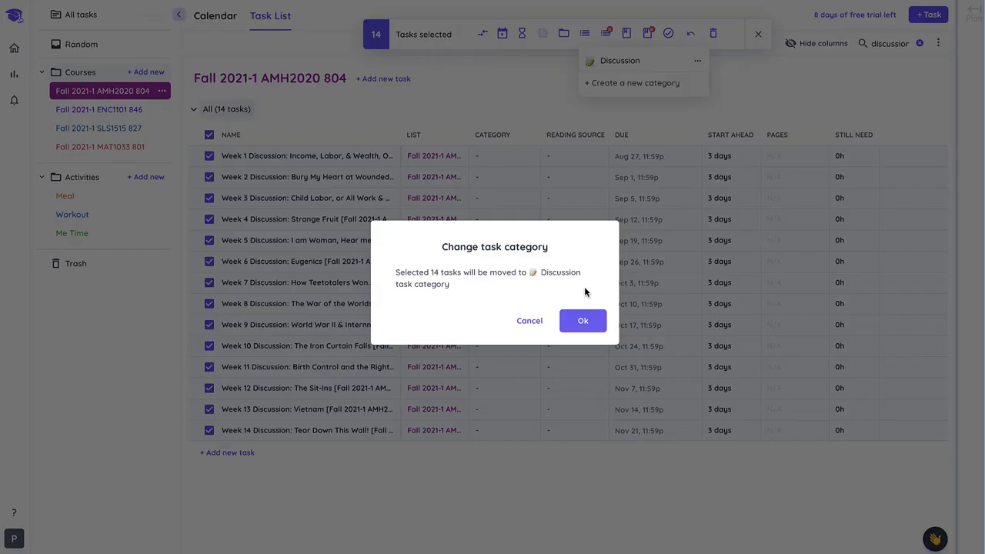
click(583, 321)
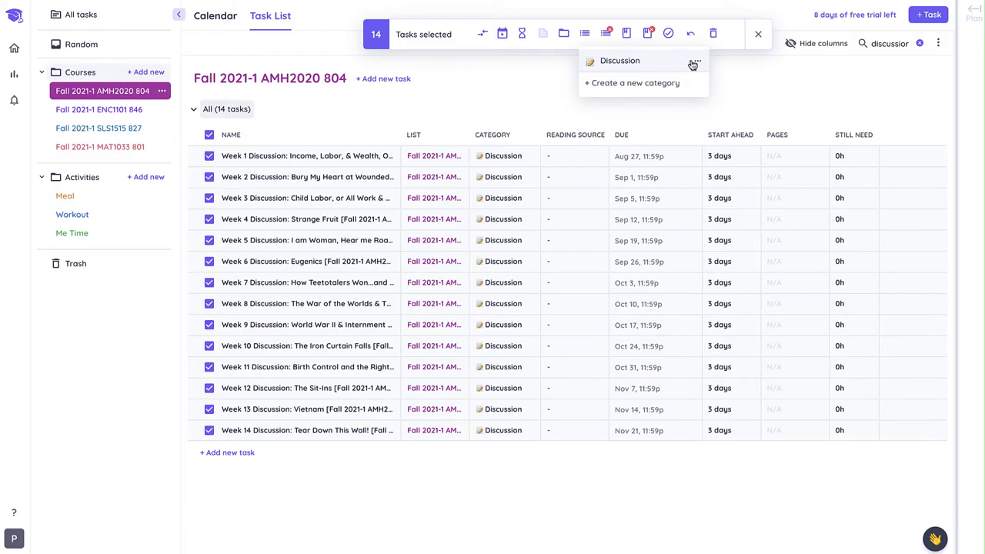
Step: Change the Discussion category's emoji to the speech balloon
click(694, 63)
click(733, 103)
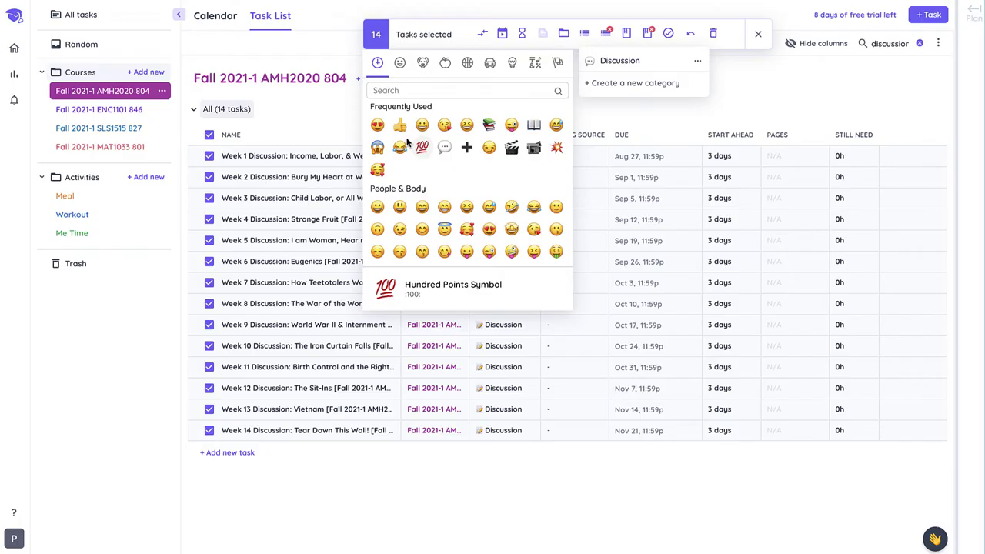
click(445, 148)
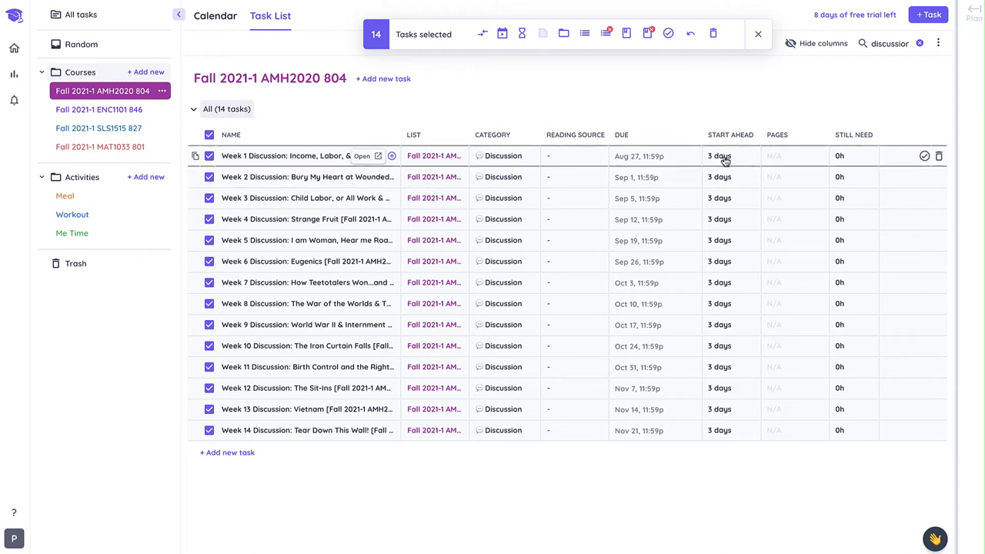
Step: Set the Week 1 Discussion task to start 4 days ahead
click(722, 156)
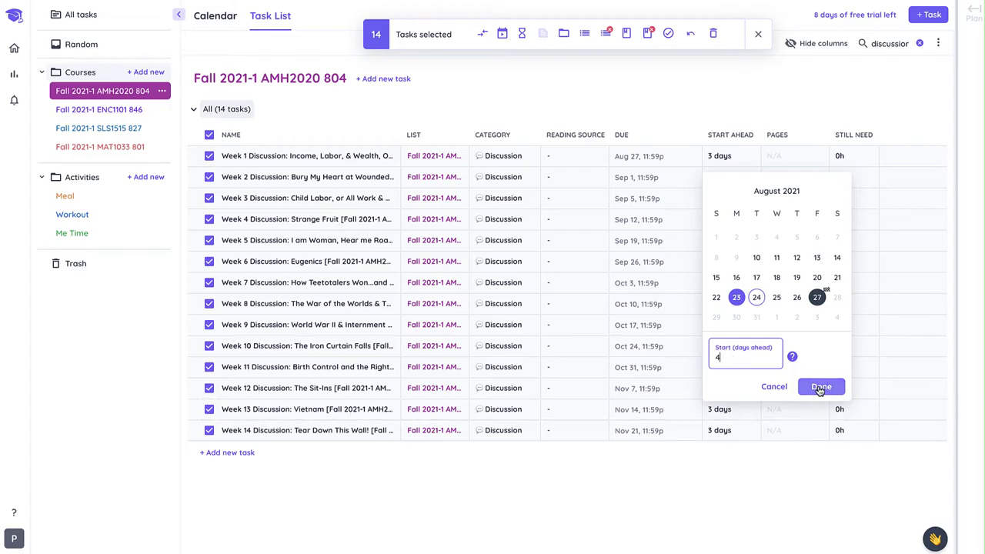
click(819, 386)
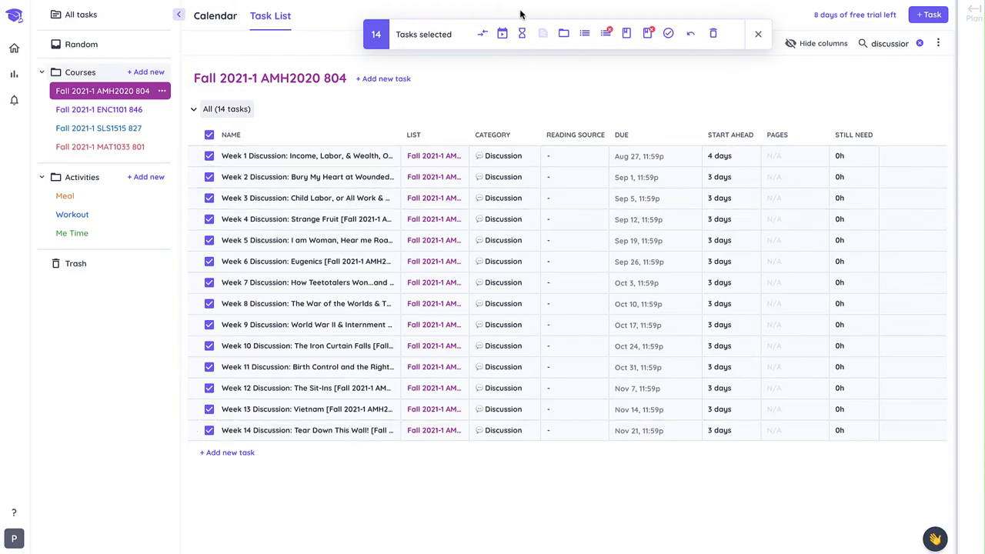
Step: Set the start-ahead time of all selected Discussion tasks to 5 days
click(501, 34)
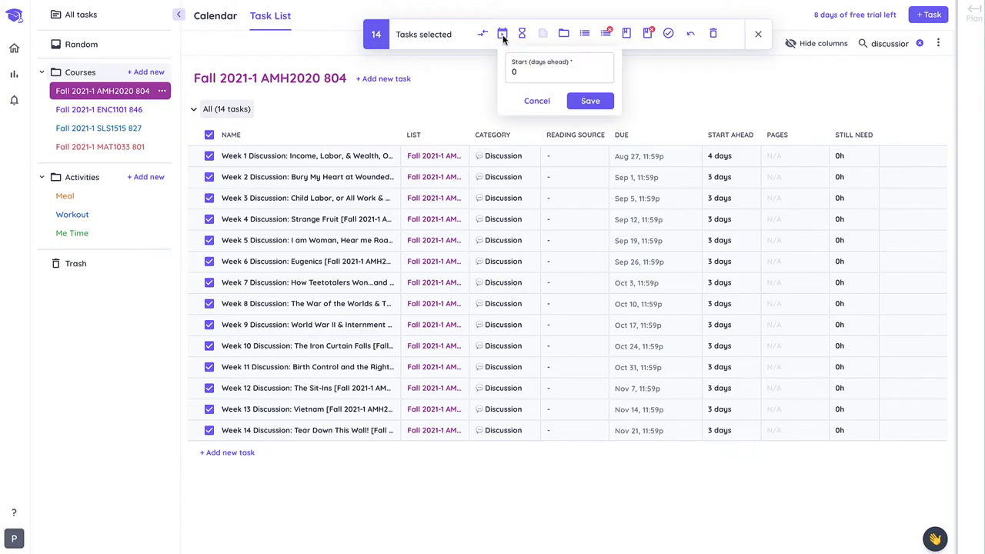
click(519, 69)
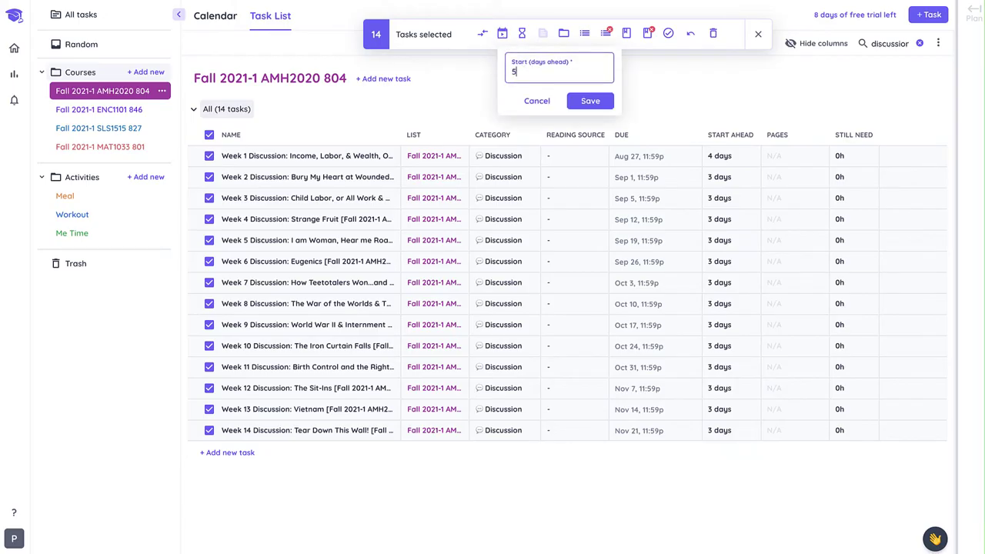
click(589, 101)
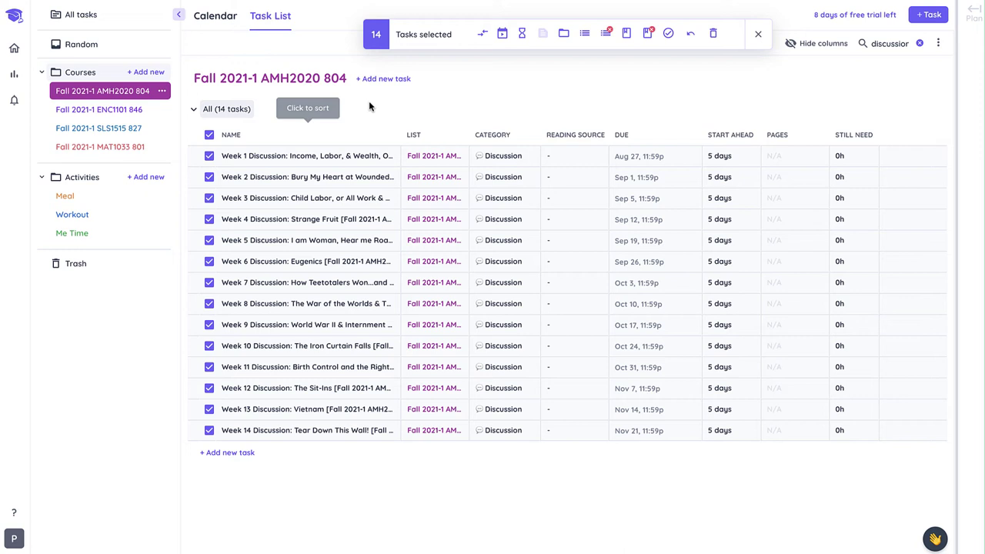
Step: Set the time needed for all selected Discussion tasks to 2 hours
click(522, 36)
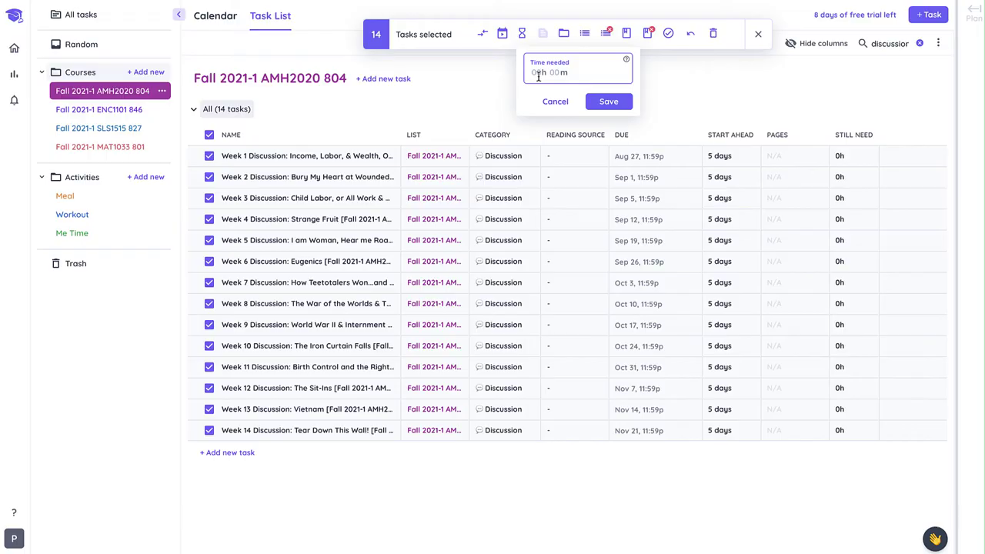
text(2h)
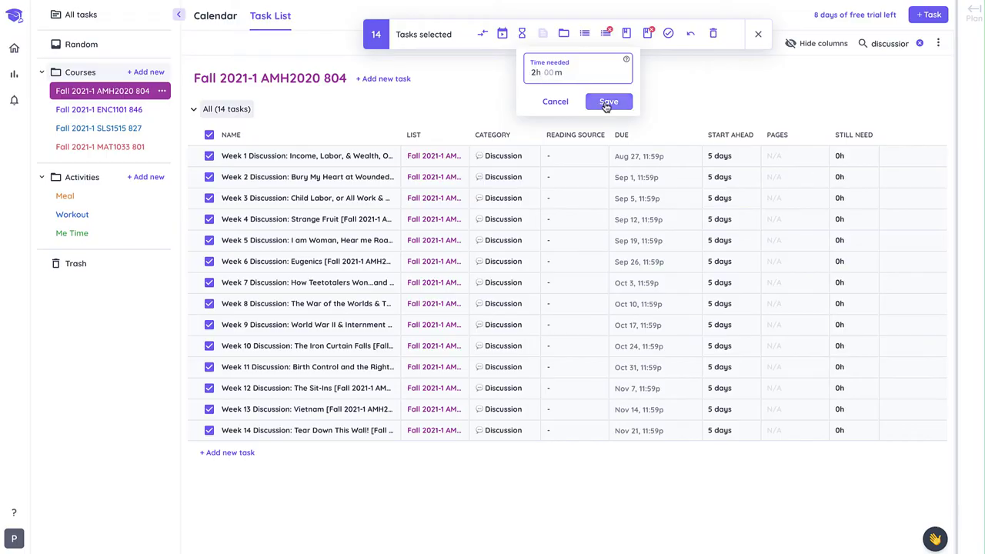
click(606, 103)
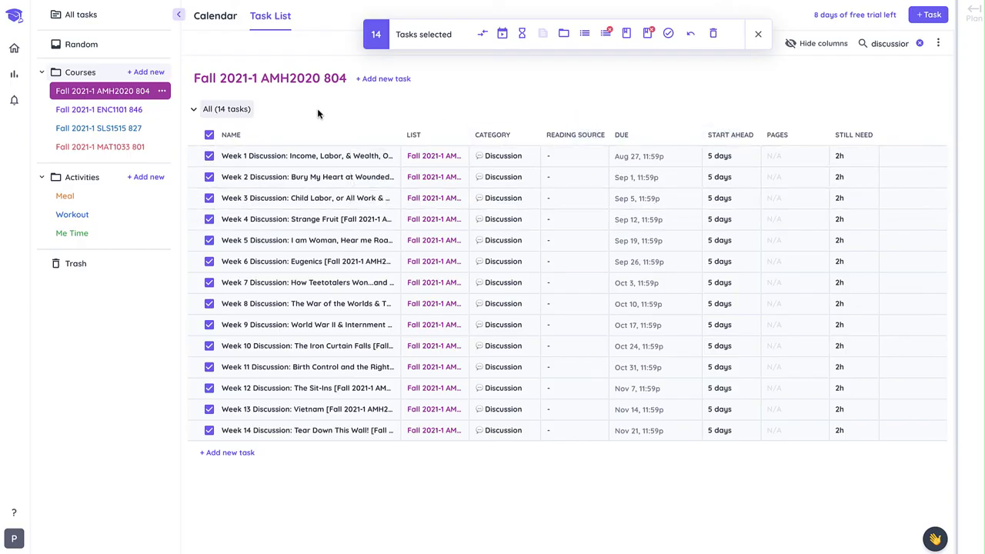
Step: Clear the "discussion" filter and review the imported Canvas description in the Week 1 Discussion task's details
click(920, 45)
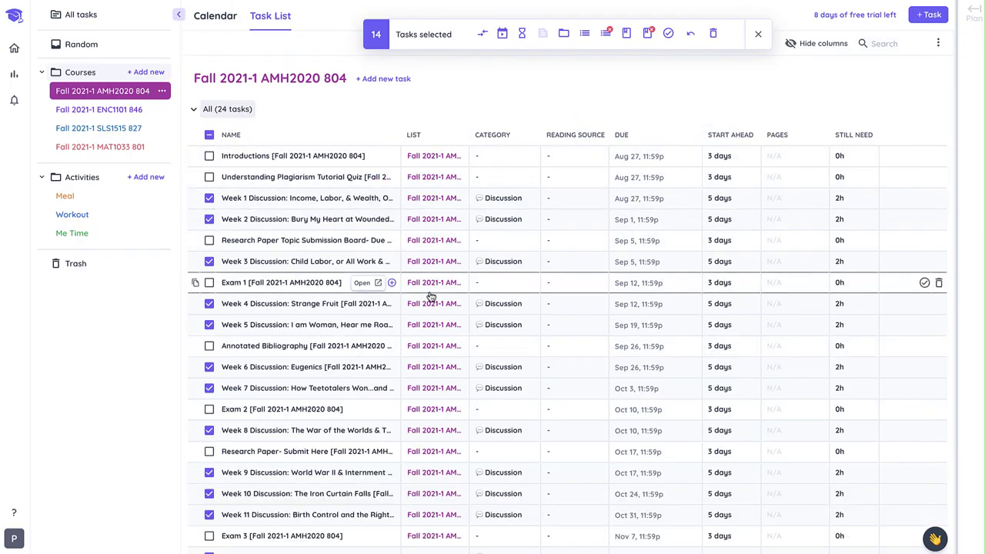
click(377, 197)
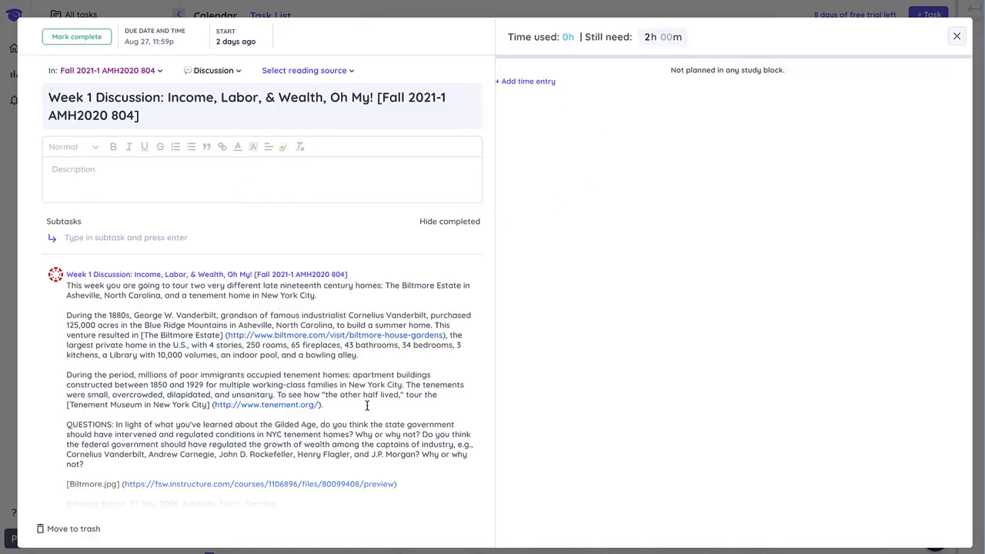
scroll(191, 329, down, 2)
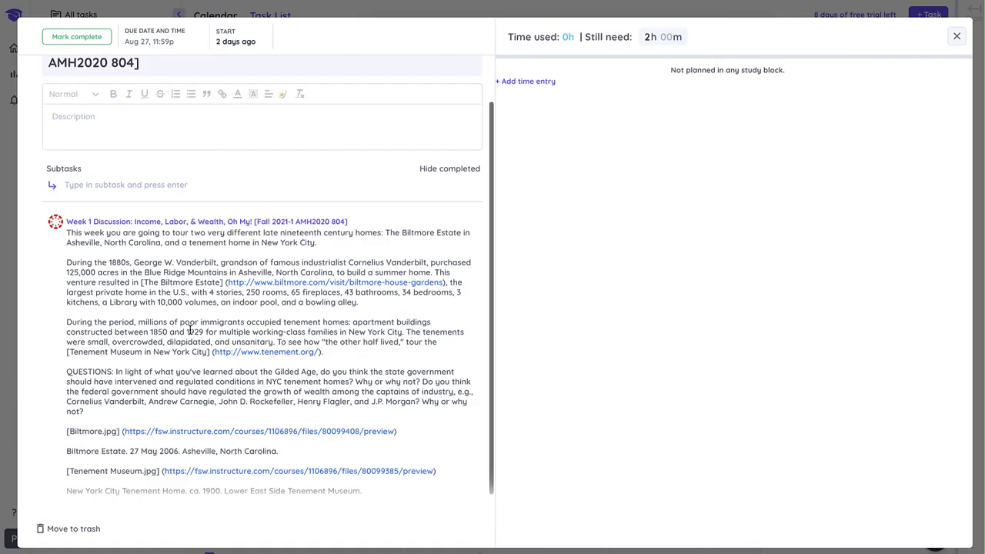
scroll(170, 269, up, 2)
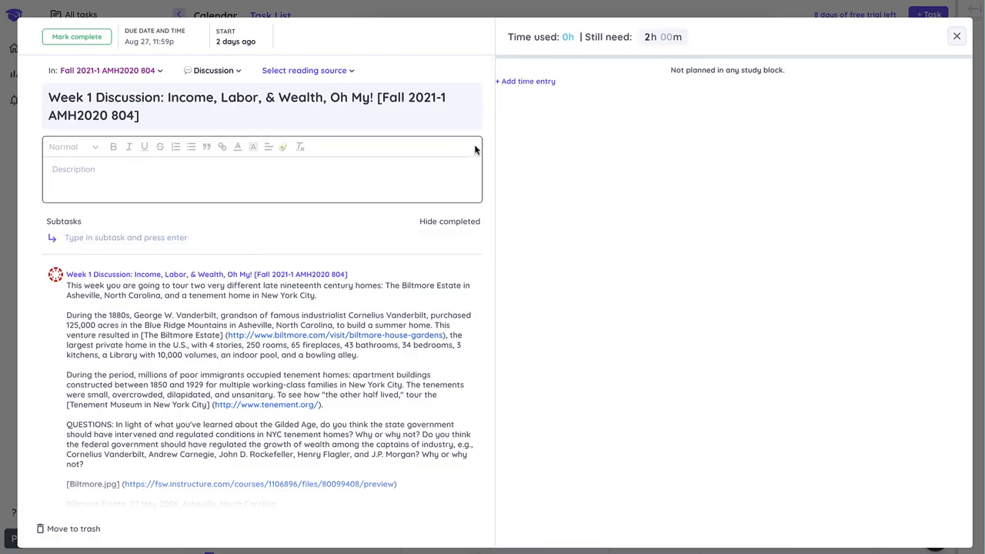
click(956, 36)
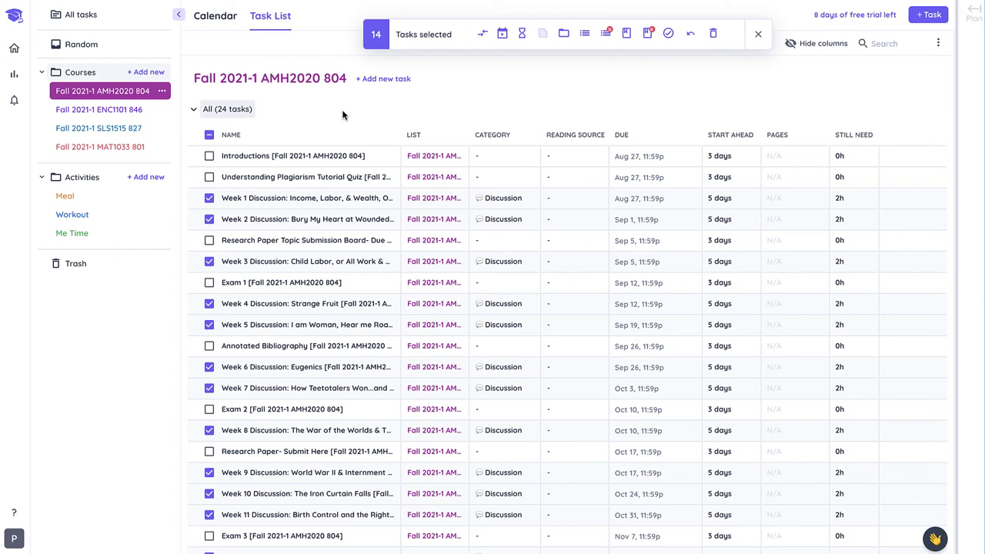
key(Escape)
Step: Schedule Fall 2021-1 ENC1101 846 on the calendar from 12:00 to 1:00 PM, repeating on Monday, Wednesday and Friday
click(233, 17)
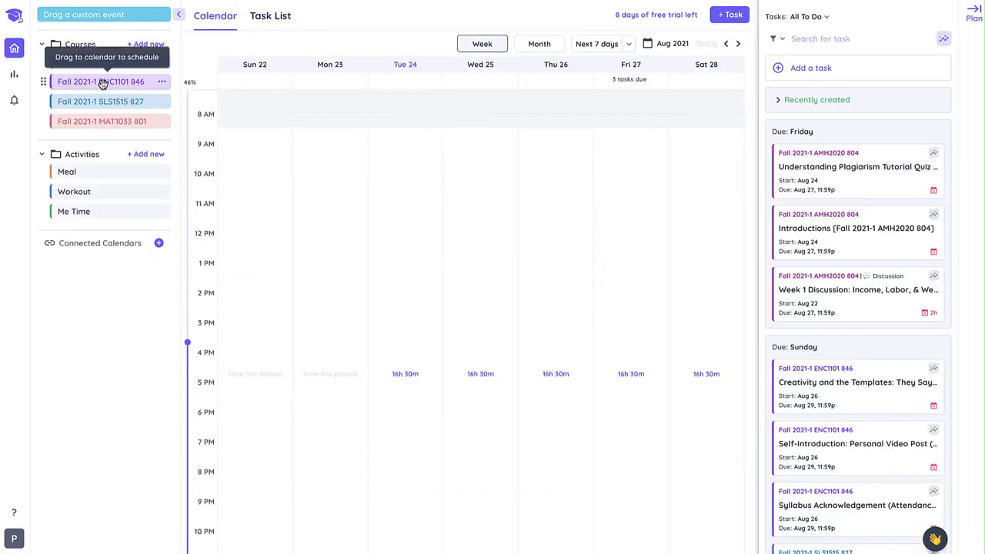
drag(103, 81, 310, 229)
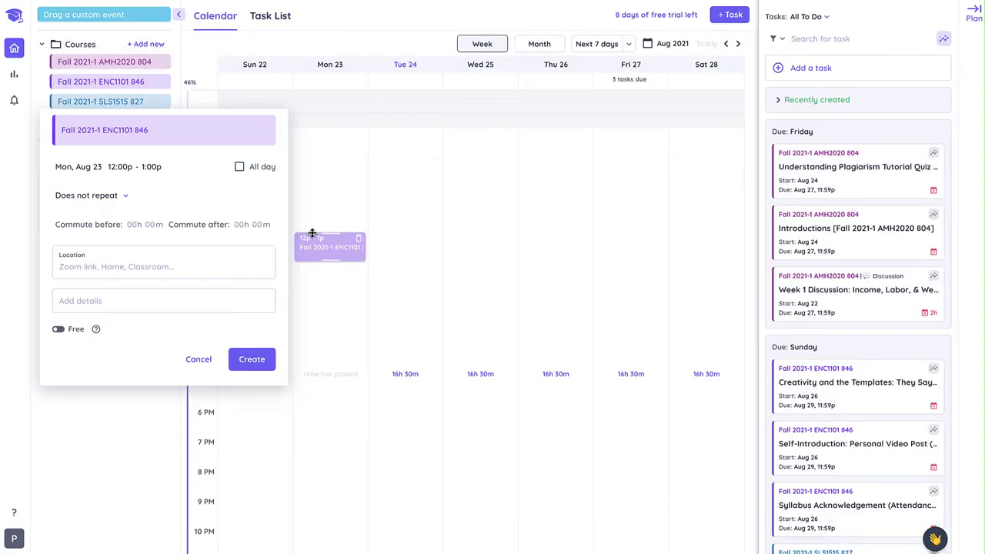
click(118, 193)
click(142, 258)
click(162, 244)
click(206, 245)
click(218, 289)
click(252, 359)
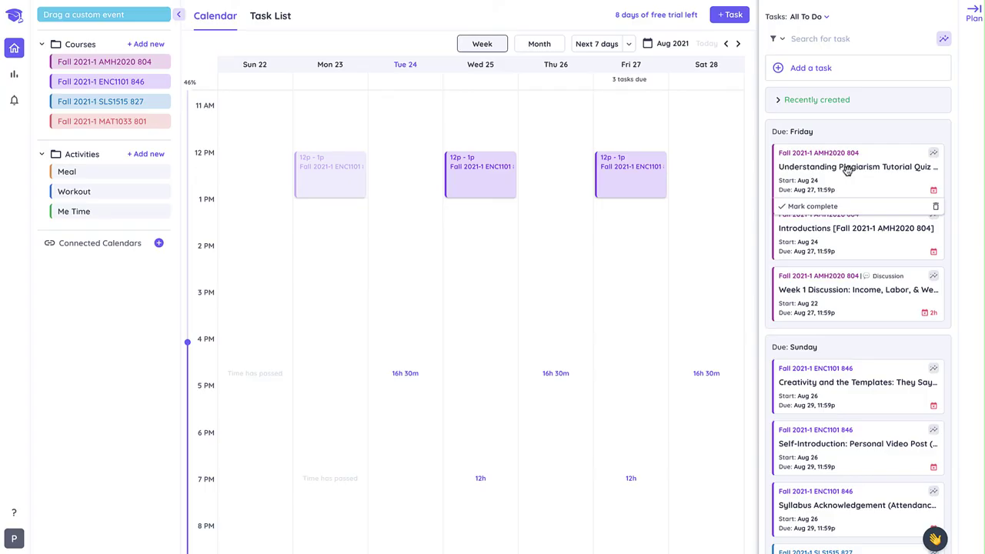
Step: Search the to-do tasks for "discussion" and plan the Week 1 Discussion task on Wednesday, Aug 25 at 1 PM
scroll(848, 176, down, 1)
scroll(849, 175, down, 2)
scroll(846, 171, up, 3)
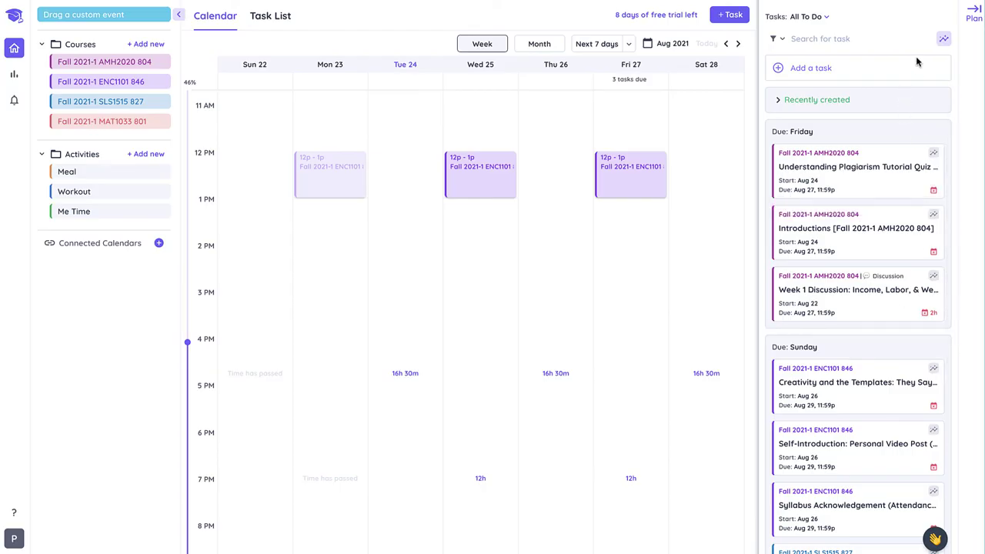
click(850, 38)
text(discussion)
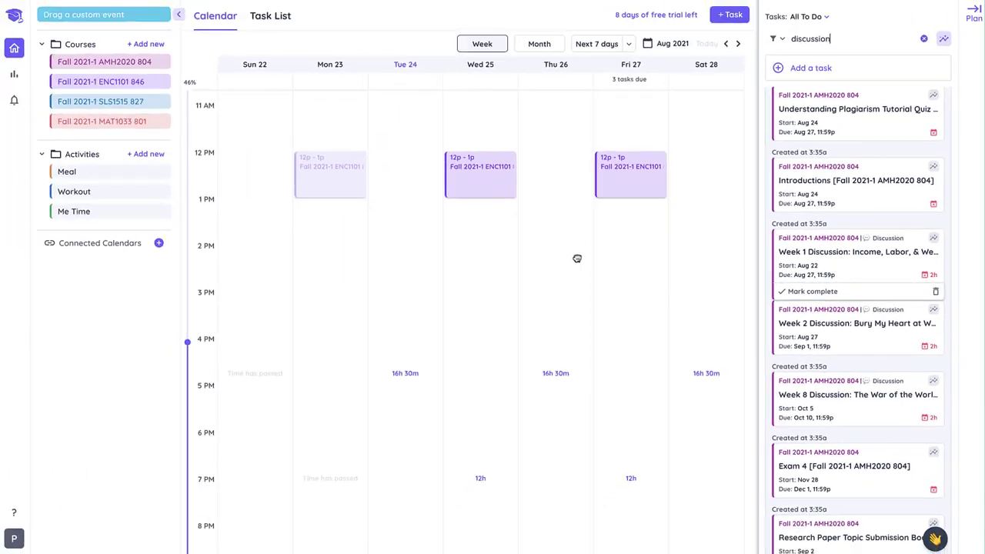
drag(577, 259, 495, 202)
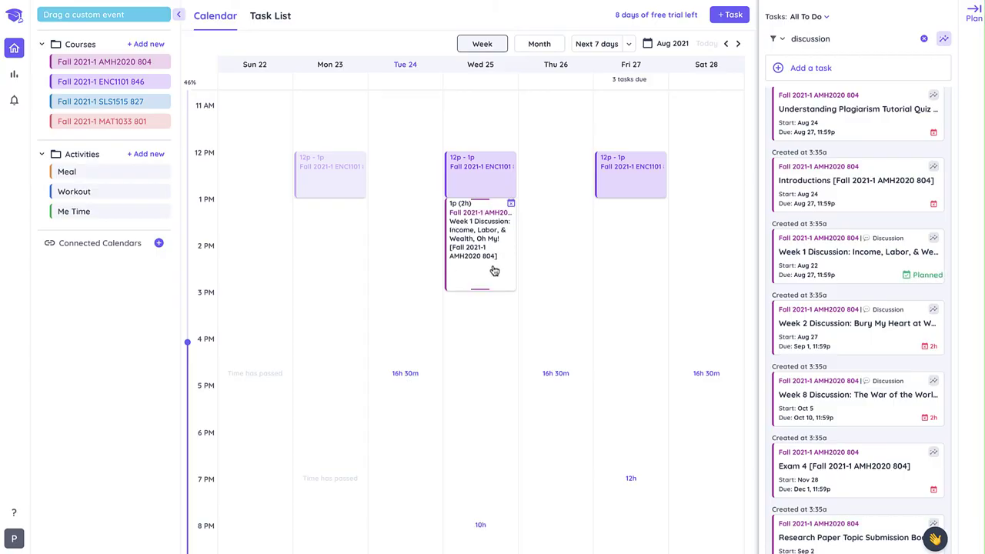
mouse_move(822, 253)
Step: Add a new course named Economics
click(149, 46)
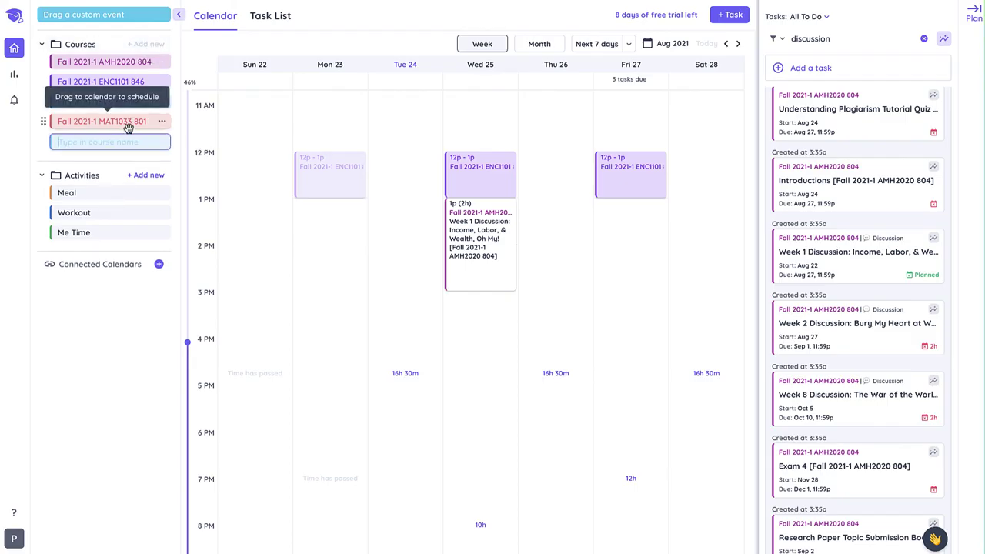
text(Economics)
key(Return)
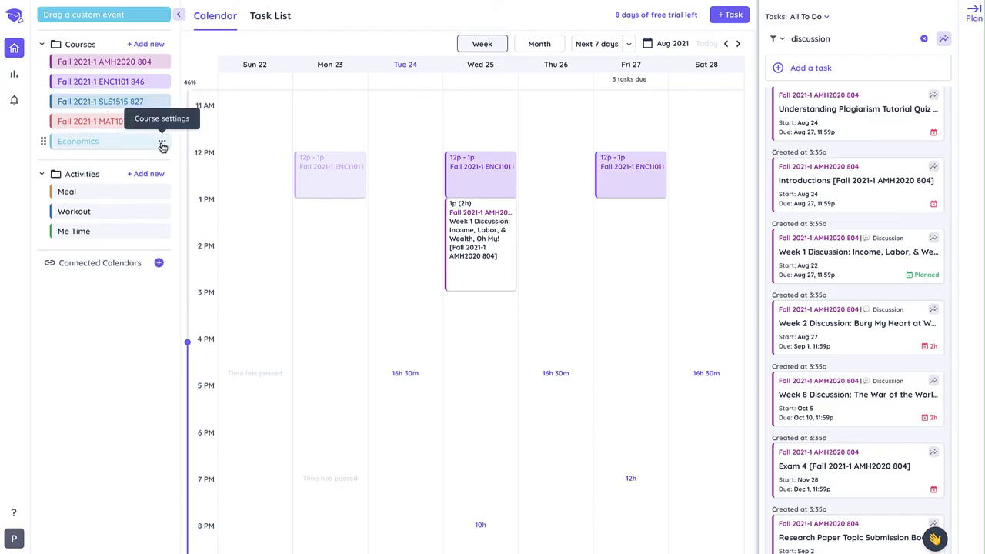
Step: Open the Canvas sync setup for the Economics course and look through the connection instructions
click(162, 142)
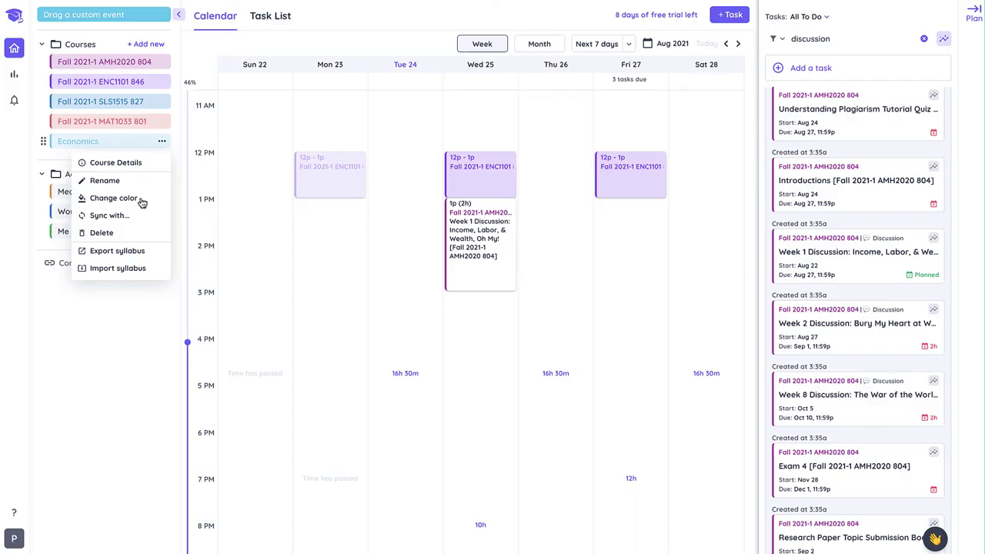
mouse_move(132, 219)
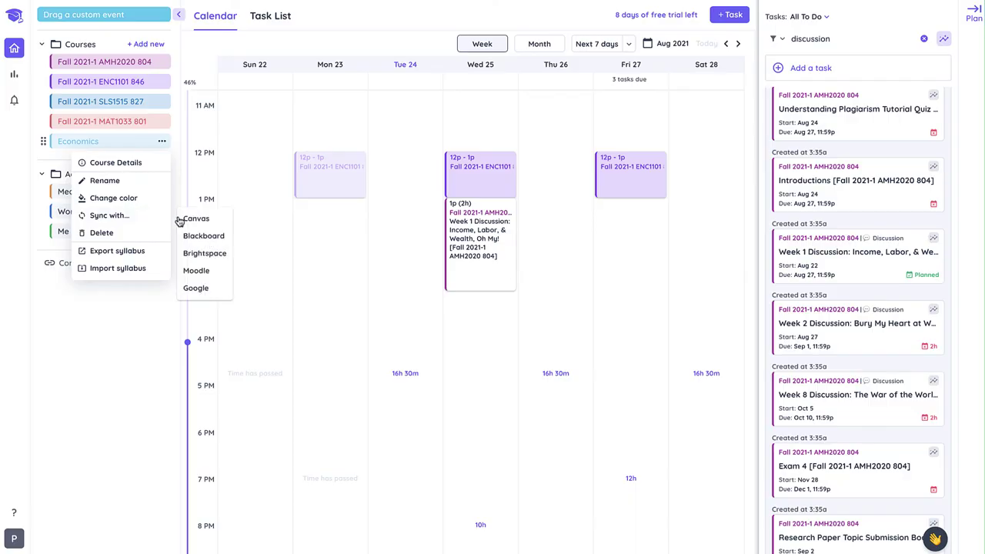
click(196, 218)
scroll(456, 241, down, 4)
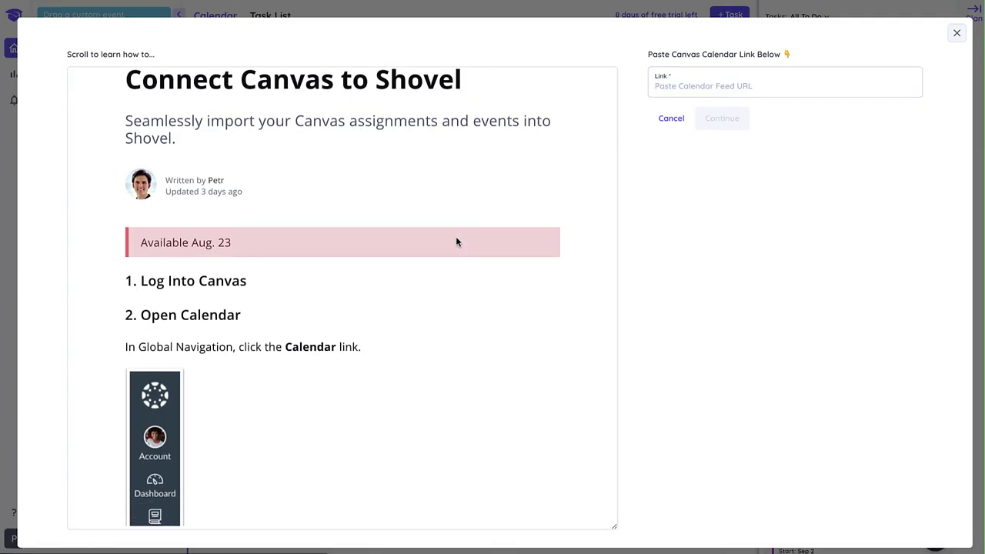
scroll(456, 241, up, 4)
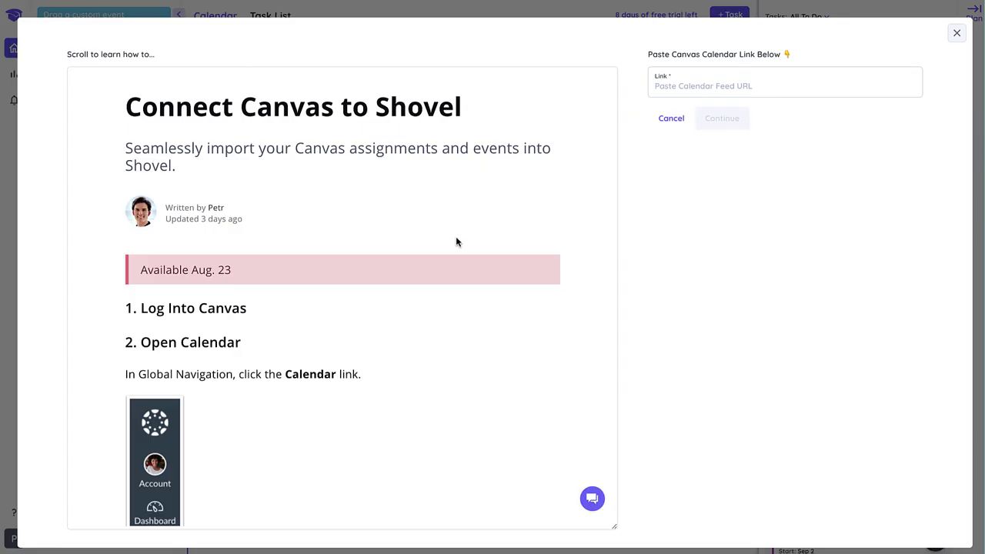